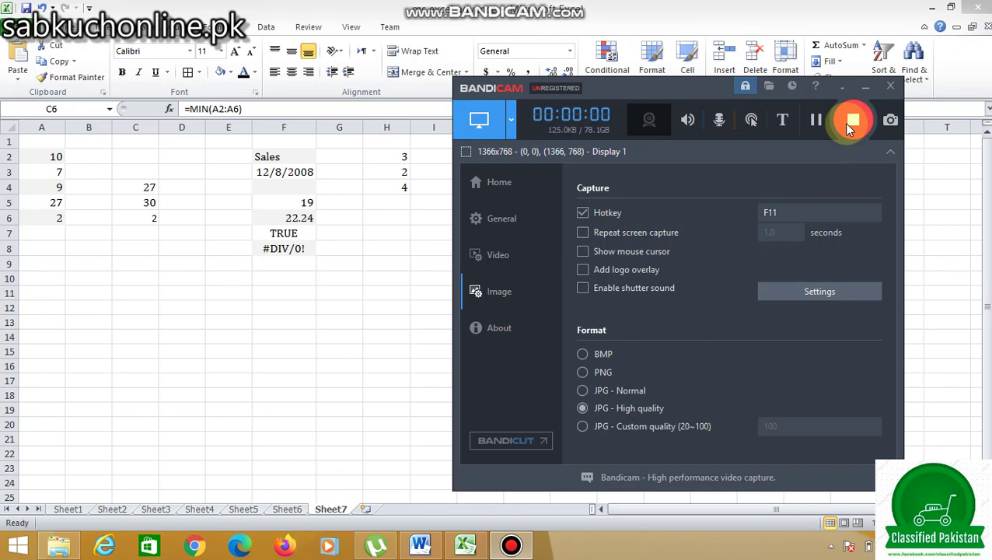
Minimize the recording Bandicam window so the Sheet7 worksheet is fully visible.
{"action": "left_click", "coordinate": [866, 84]}
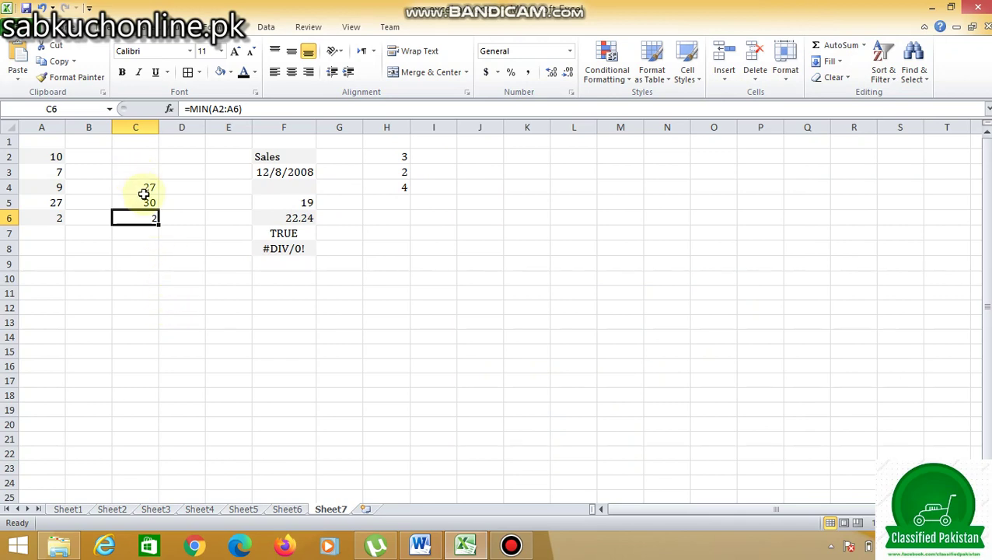
{"action": "left_click", "coordinate": [59, 157]}
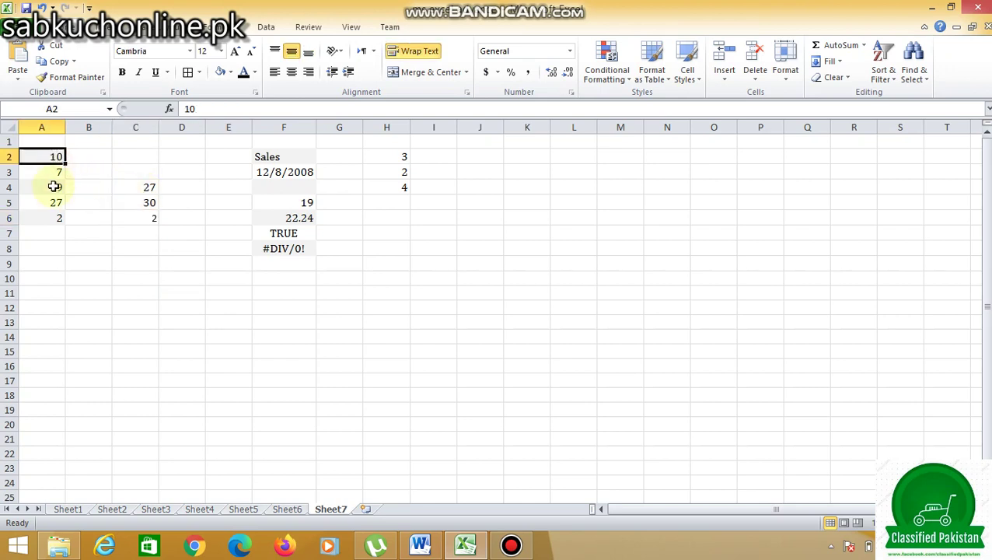
{"action": "left_click", "coordinate": [147, 185]}
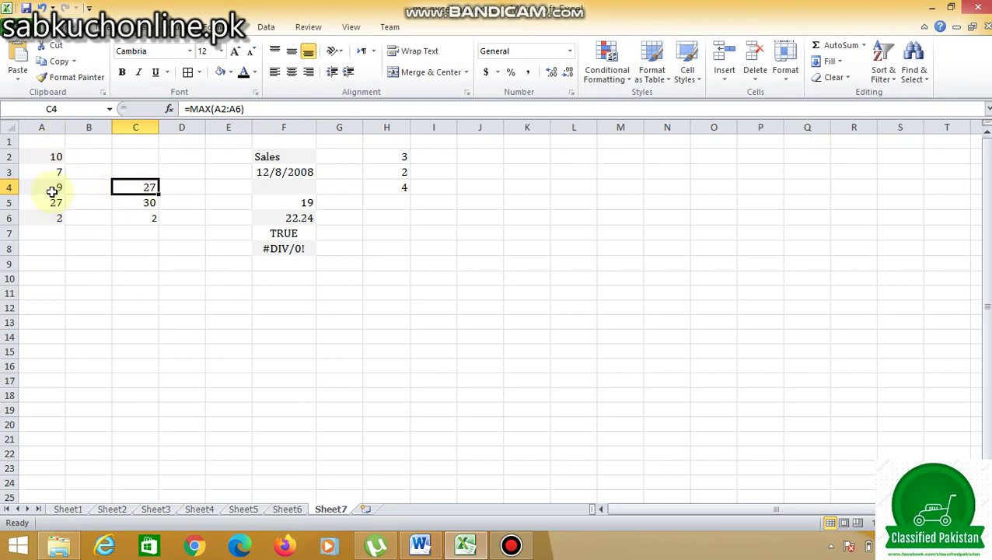
Enter 40 and then 10 in A4, watching the MAX results recalculate.
{"action": "left_click", "coordinate": [46, 187]}
{"action": "type", "text": "40"}
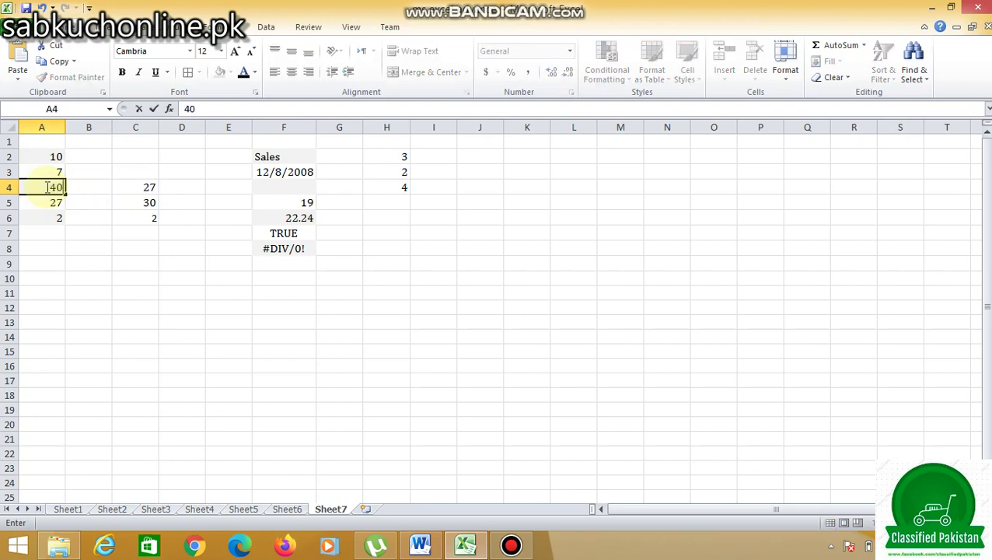
{"action": "key", "text": "Return"}
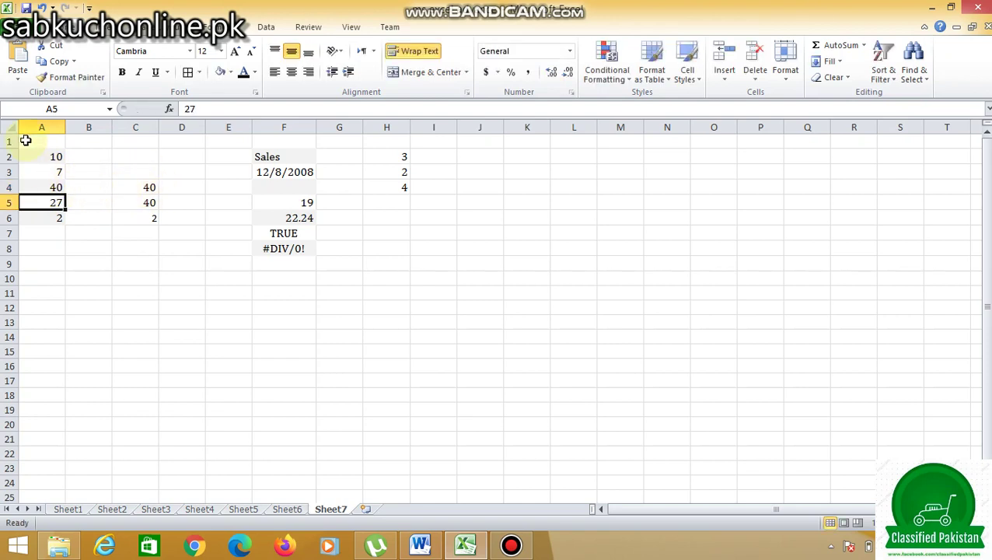
{"action": "left_click", "coordinate": [57, 189]}
{"action": "type", "text": "10"}
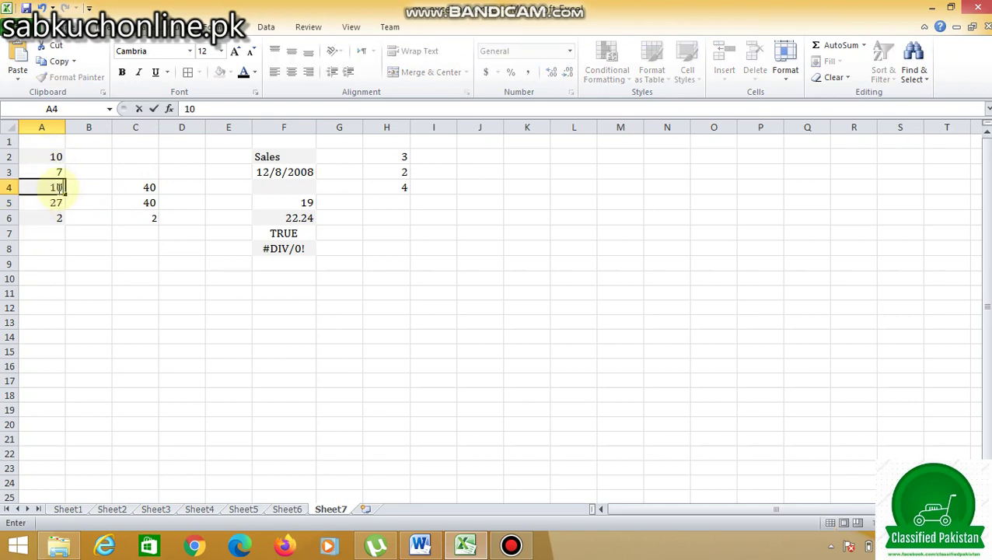
{"action": "key", "text": "Return"}
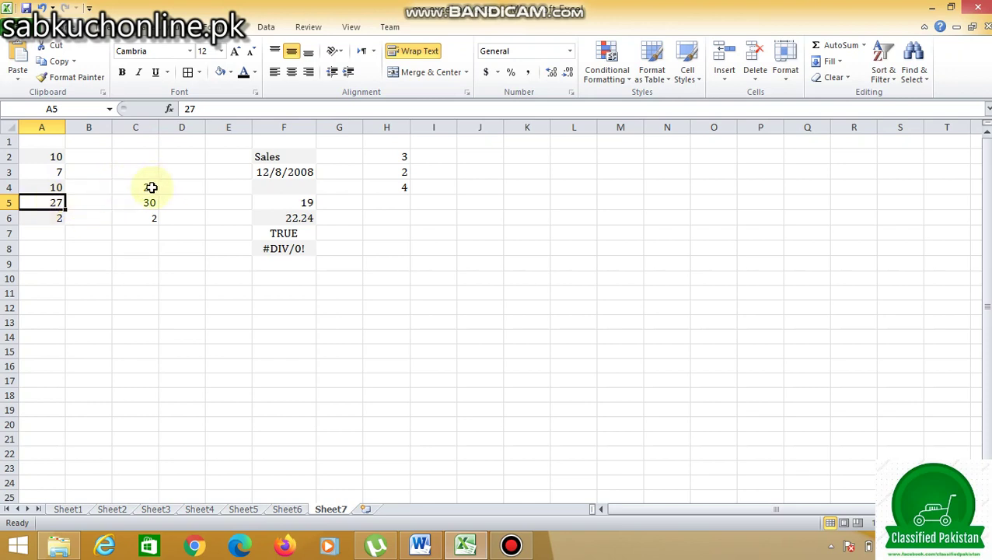
Enter 30 and then 8 in A2, watching C4's MAX update.
{"action": "left_click", "coordinate": [48, 157]}
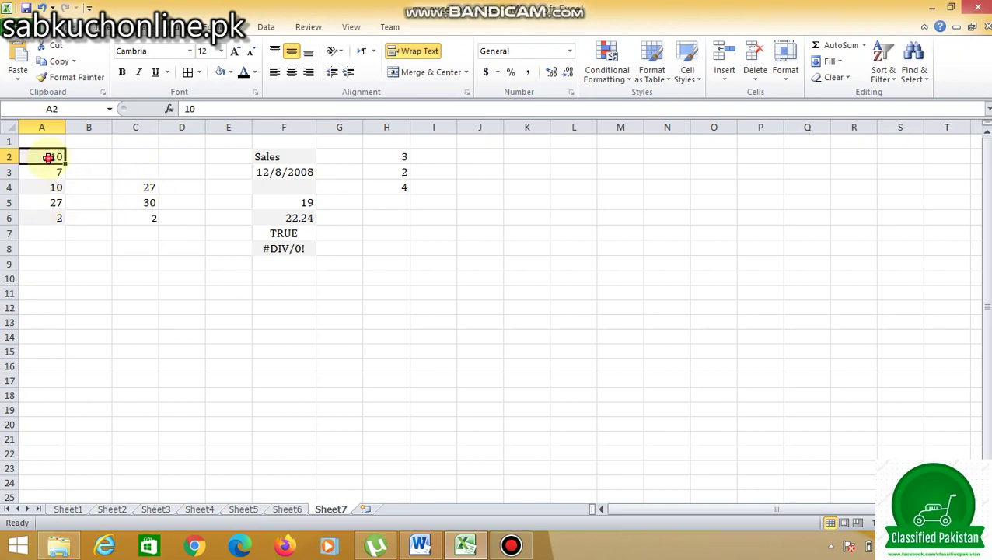
{"action": "type", "text": "30"}
{"action": "key", "text": "Return"}
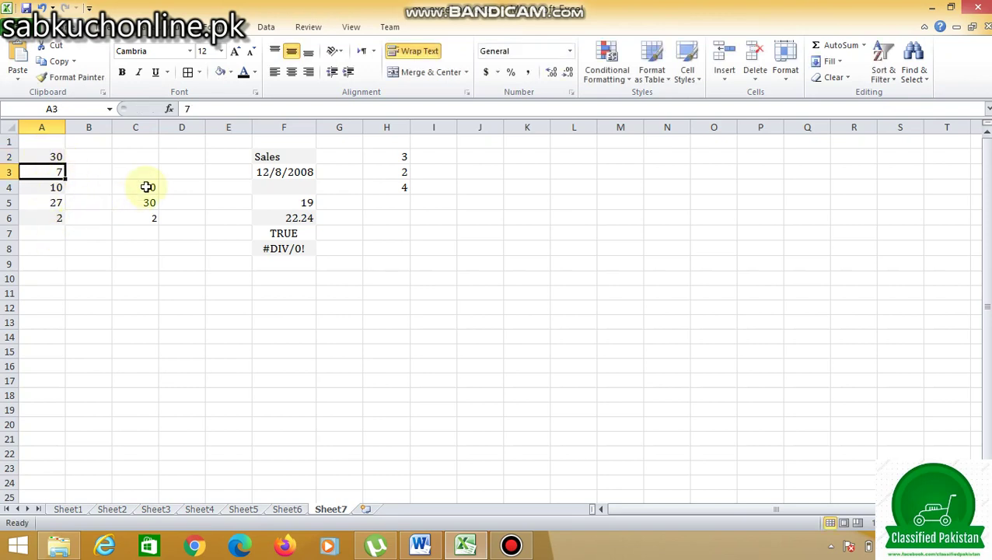
{"action": "left_click", "coordinate": [49, 157]}
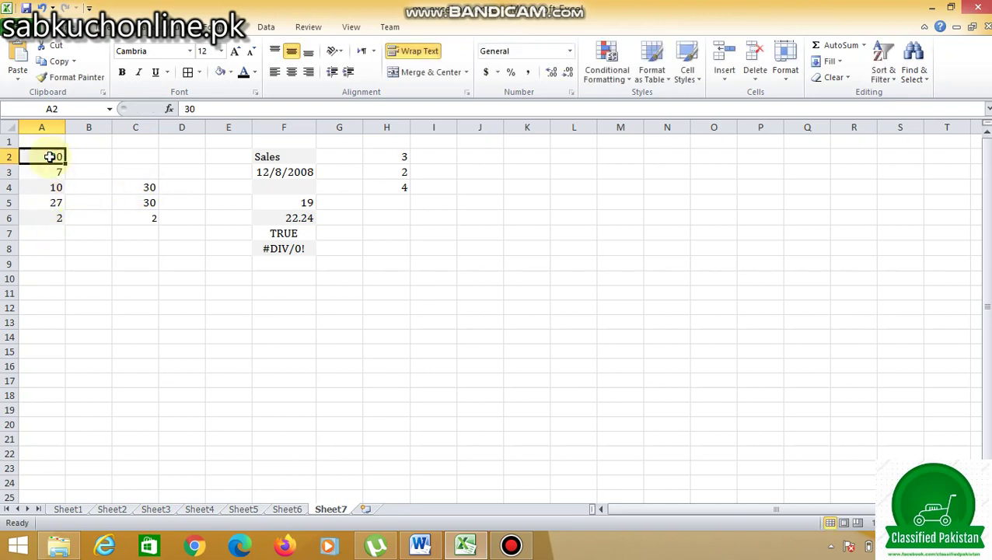
{"action": "type", "text": "8"}
{"action": "key", "text": "Return"}
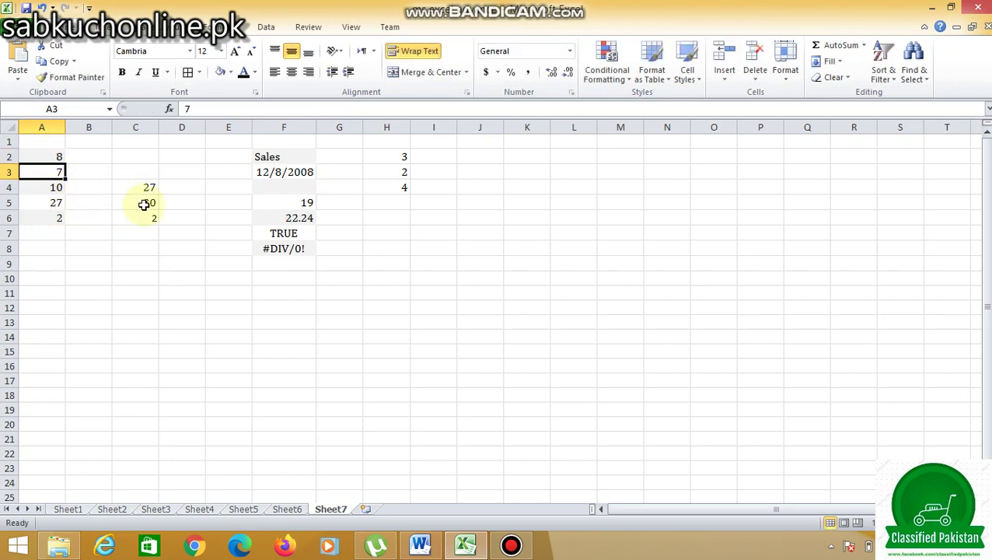
{"action": "left_click", "coordinate": [144, 204]}
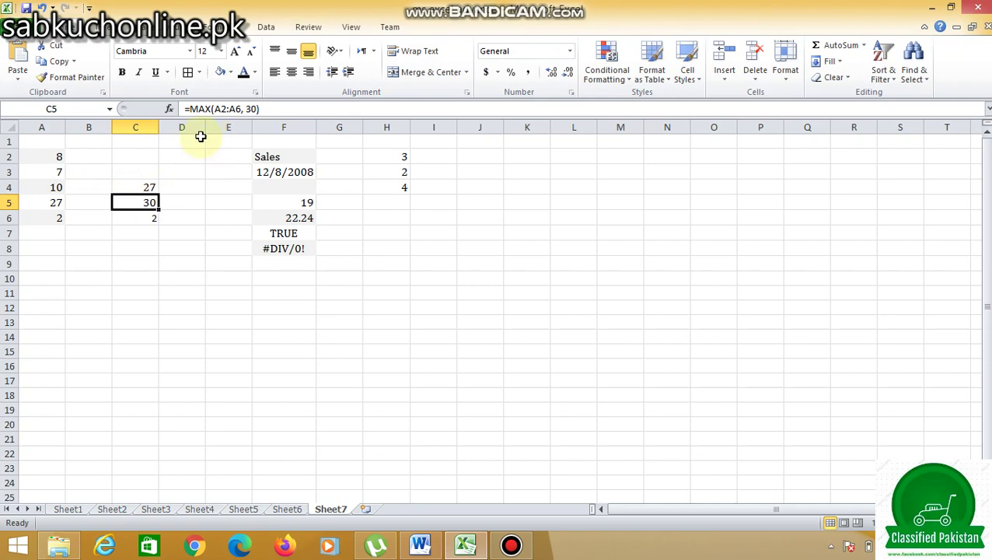
{"action": "left_click", "coordinate": [140, 187]}
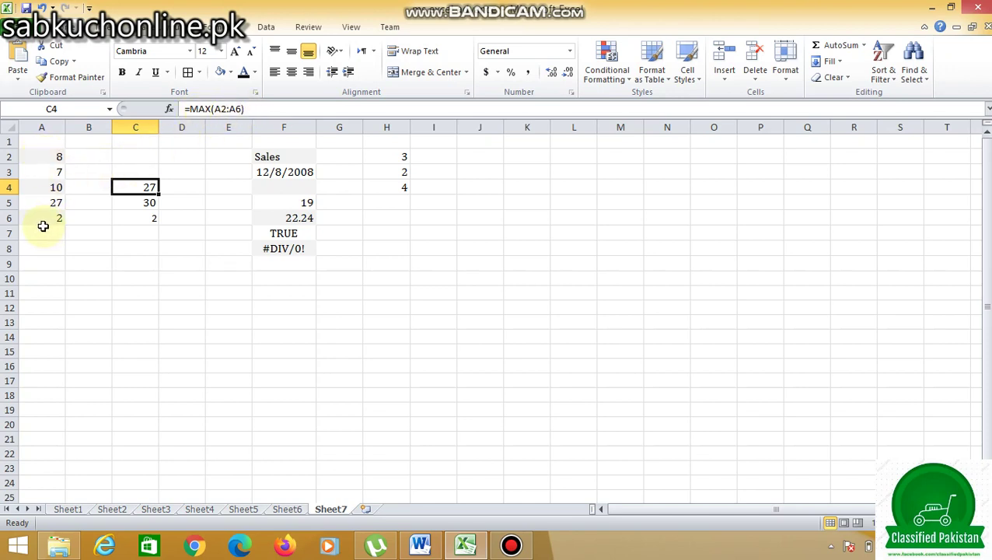
{"action": "left_click", "coordinate": [125, 202]}
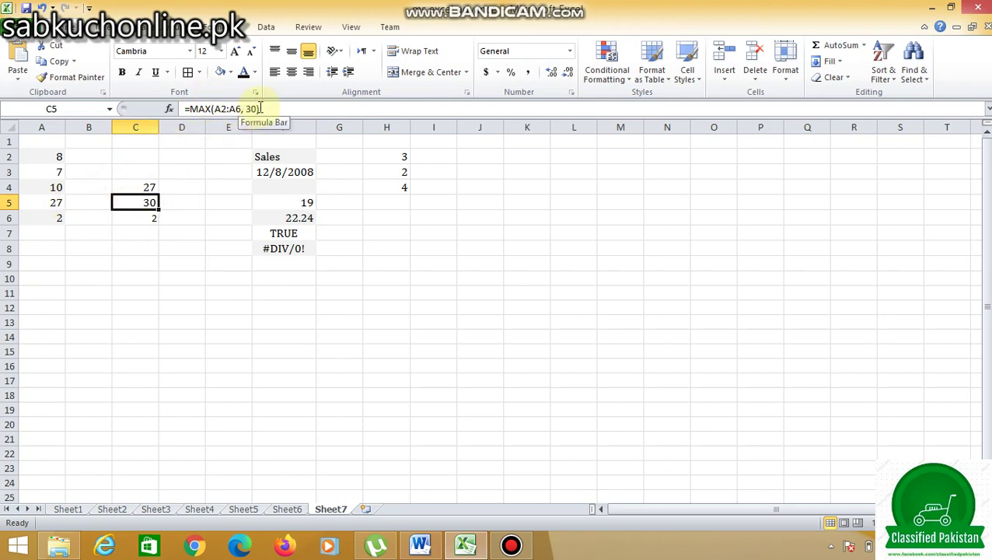
Enter 40 and then 29 in A4, checking the MAX result in C5 each time.
{"action": "left_click", "coordinate": [47, 190]}
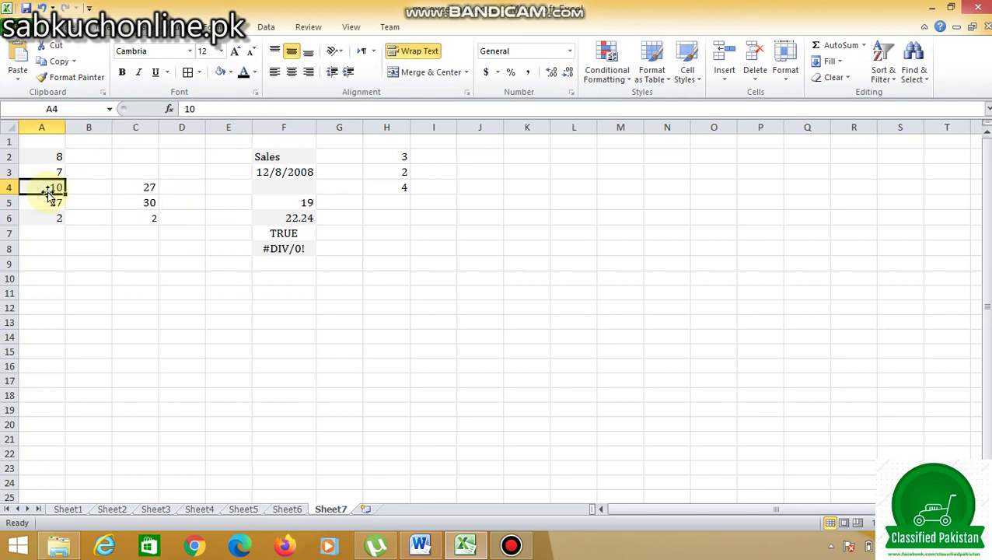
{"action": "type", "text": "4"}
{"action": "key", "text": "Return"}
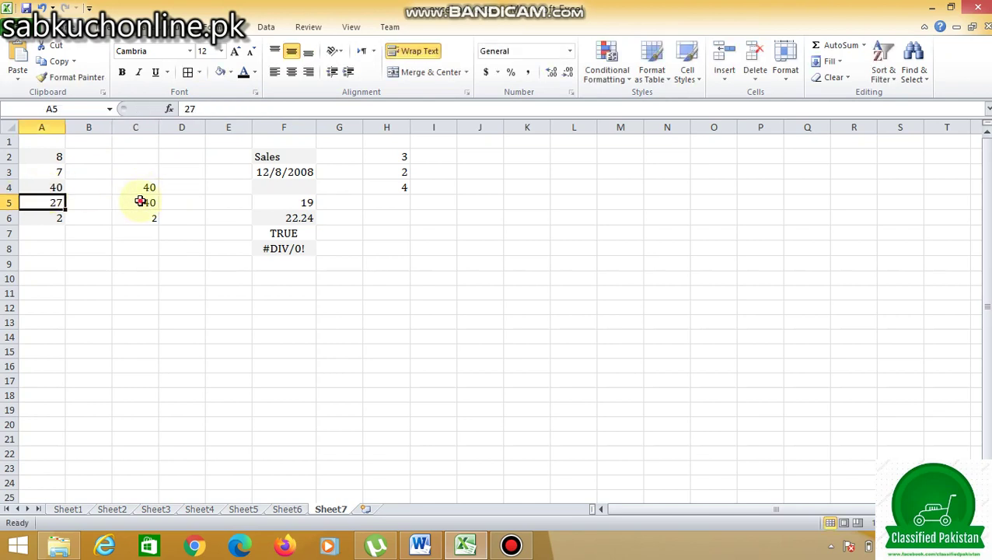
{"action": "left_click", "coordinate": [146, 202]}
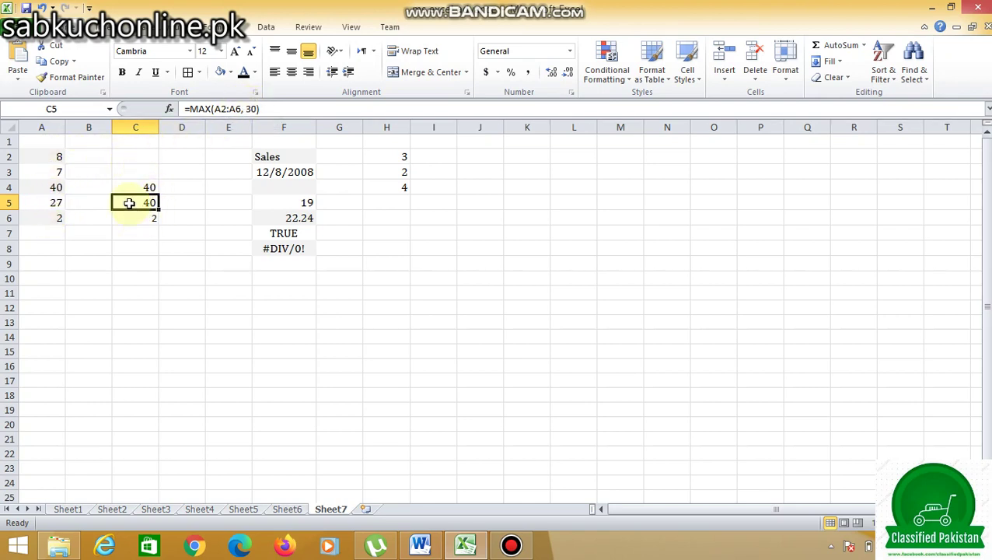
{"action": "left_click", "coordinate": [56, 187]}
{"action": "type", "text": "29"}
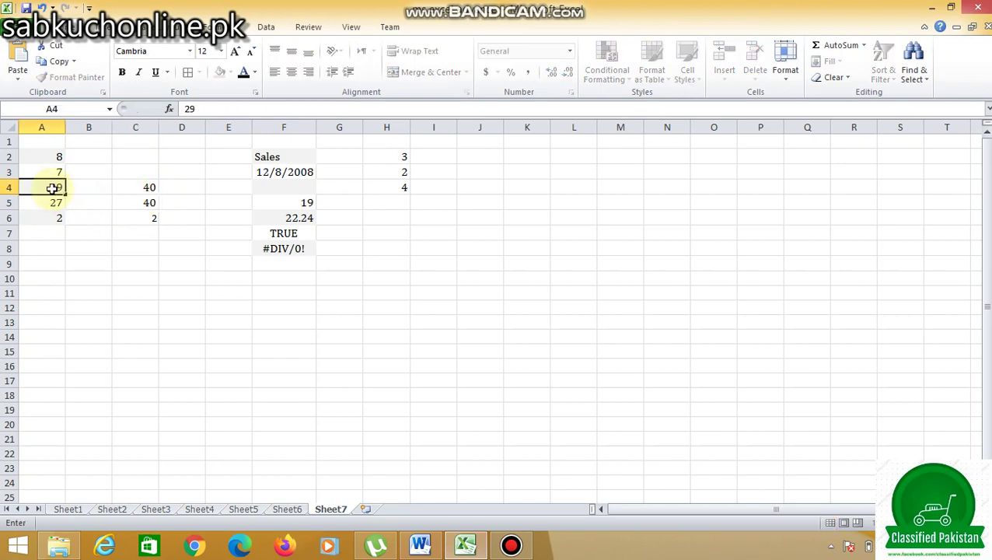
{"action": "key", "text": "Return"}
{"action": "left_click", "coordinate": [136, 203]}
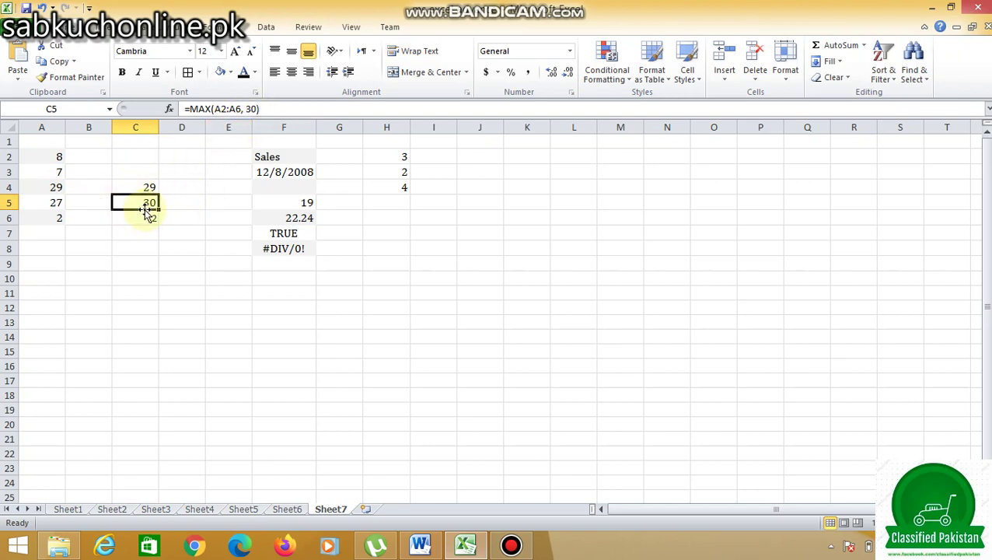
Enter 40, then 30, then finally 28 in A4 so C4 returns 28.
{"action": "left_click", "coordinate": [45, 187]}
{"action": "type", "text": "40"}
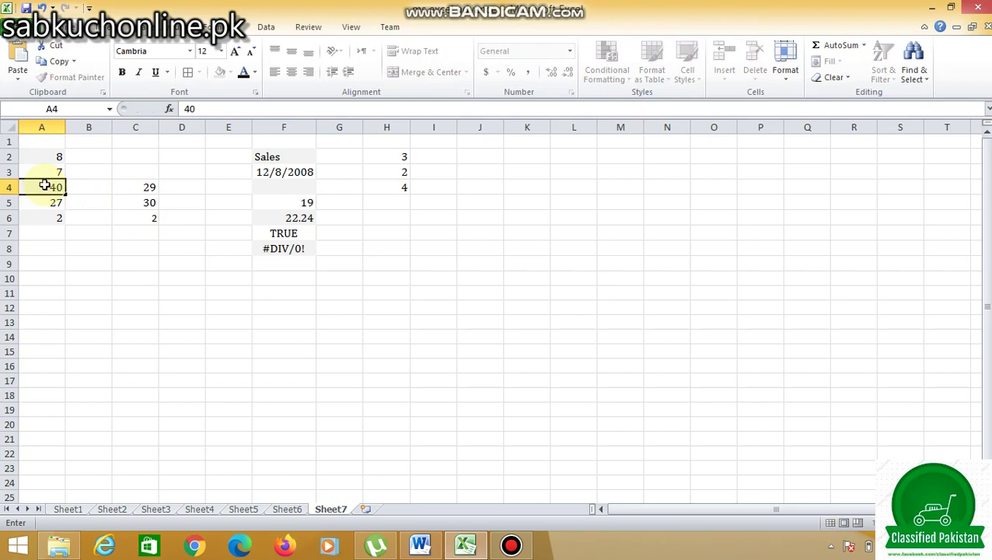
{"action": "key", "text": "Return"}
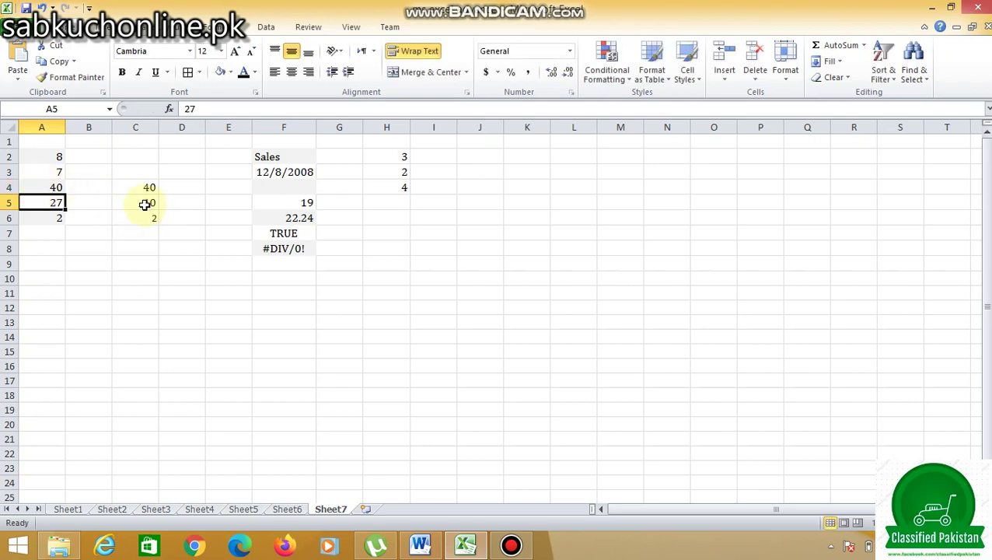
{"action": "left_click", "coordinate": [51, 188]}
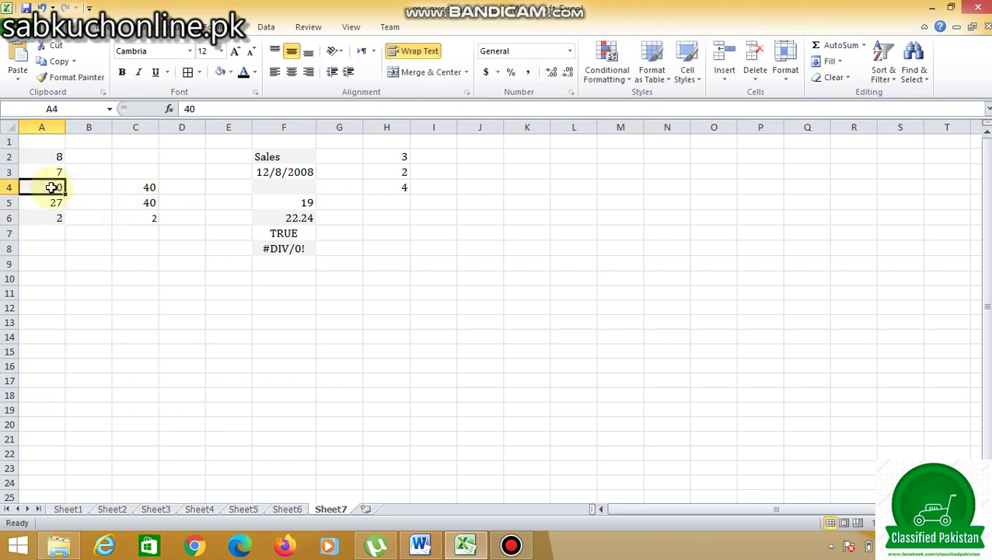
{"action": "type", "text": "30"}
{"action": "key", "text": "Return"}
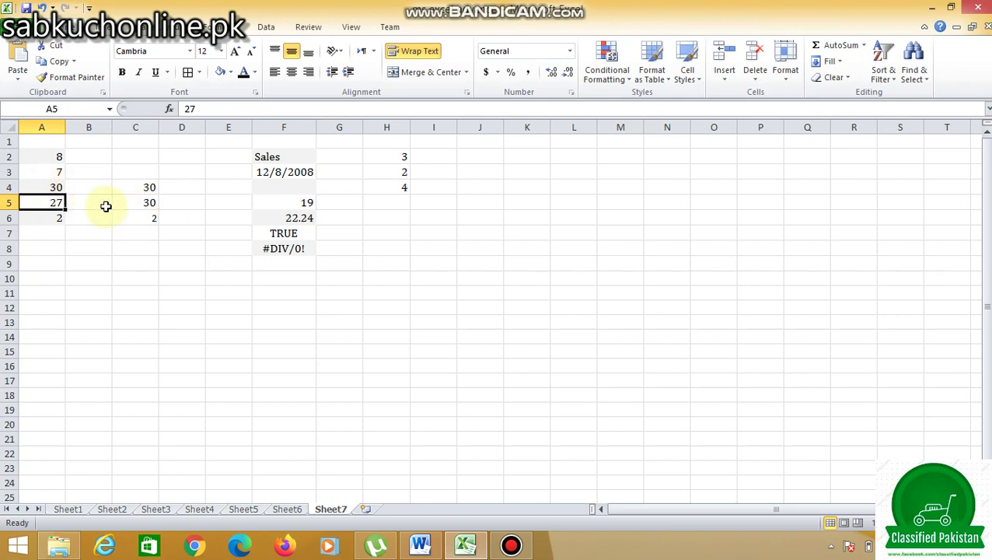
{"action": "left_click", "coordinate": [49, 188]}
{"action": "type", "text": "28"}
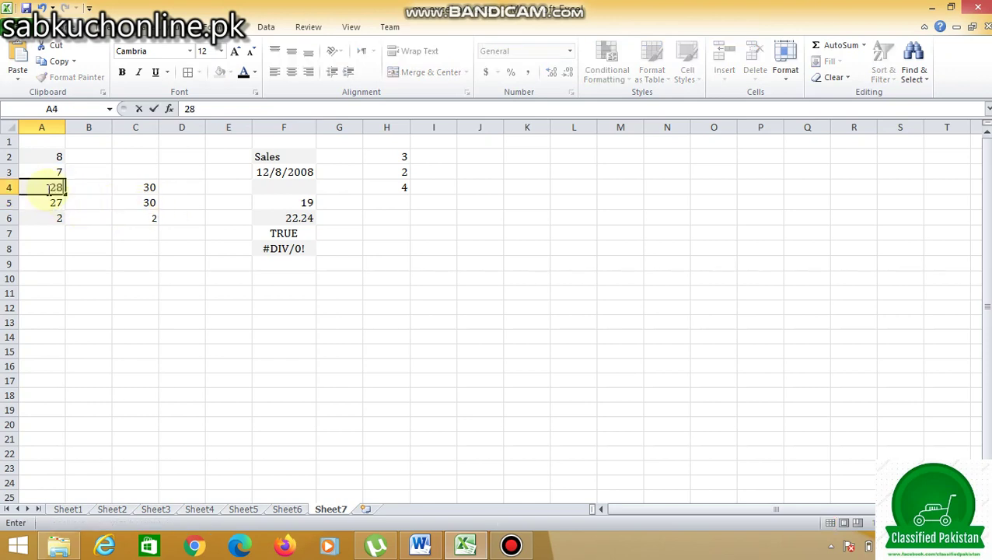
{"action": "key", "text": "Return"}
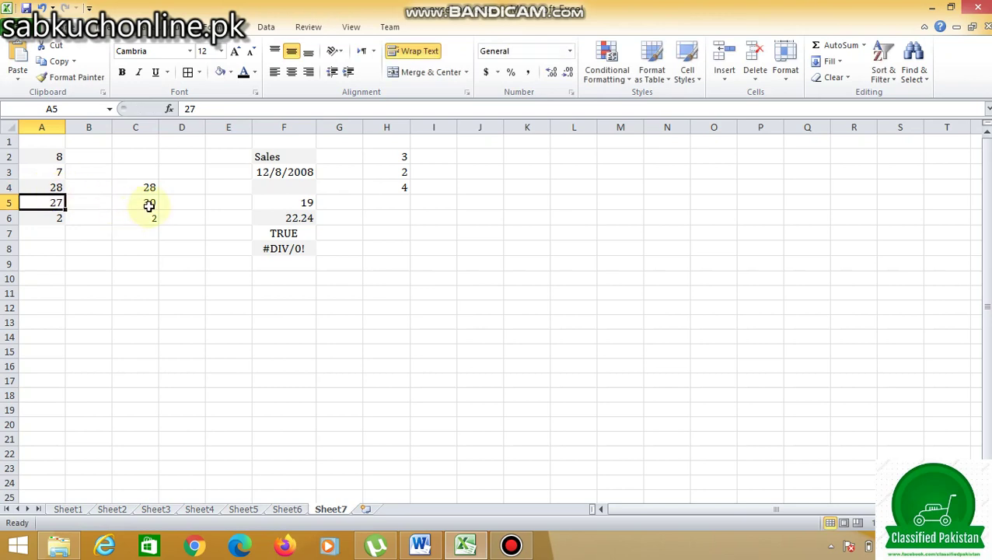
{"action": "left_click", "coordinate": [145, 205]}
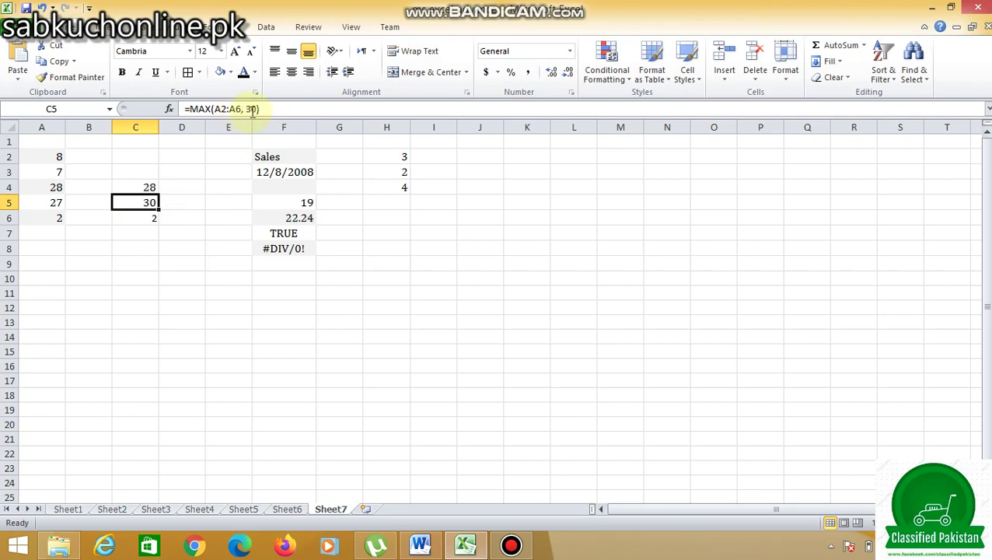
{"action": "left_click", "coordinate": [150, 215]}
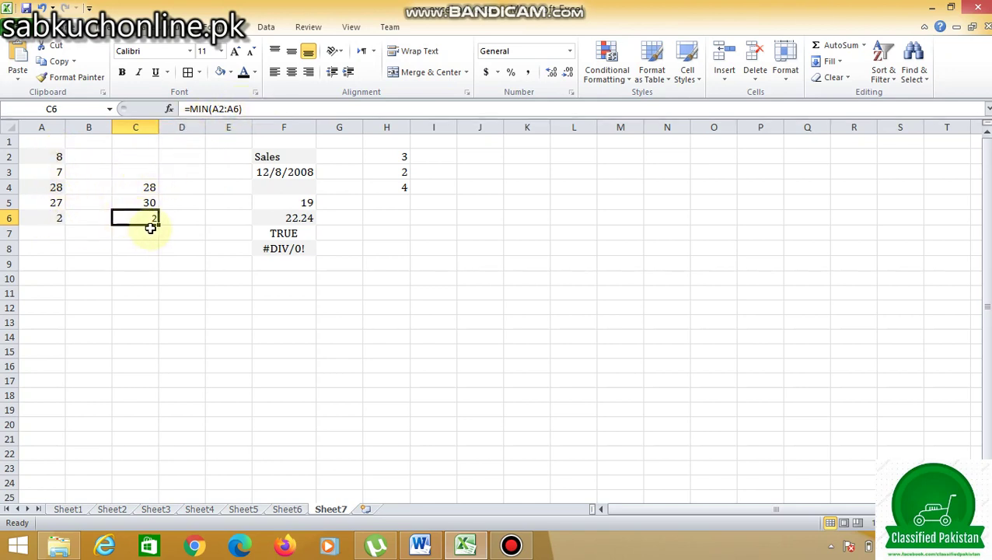
{"action": "left_click", "coordinate": [51, 219]}
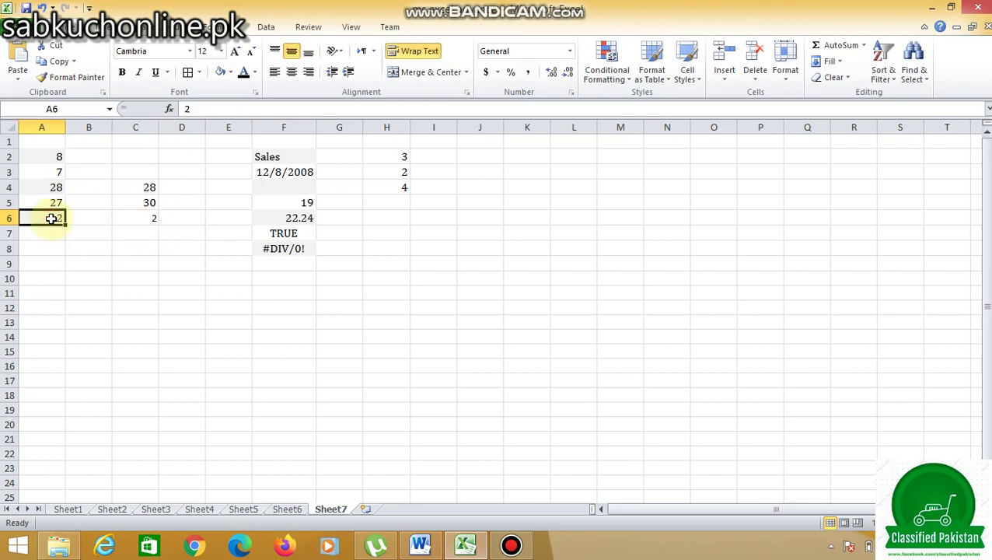
Enter 40 in A6, then inspect the MAX and MIN formulas in C4, C6 and C5.
{"action": "type", "text": "40"}
{"action": "key", "text": "Return"}
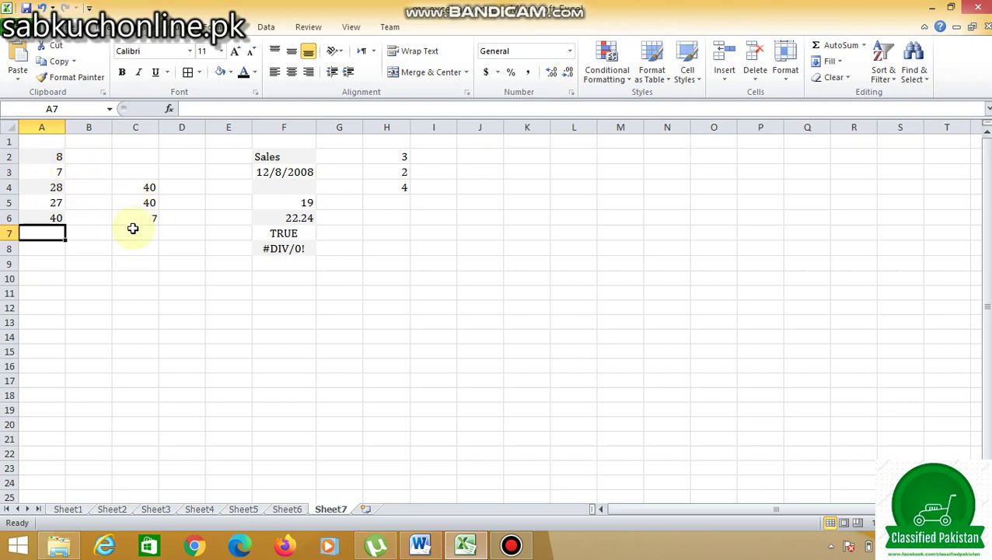
{"action": "left_click", "coordinate": [154, 188]}
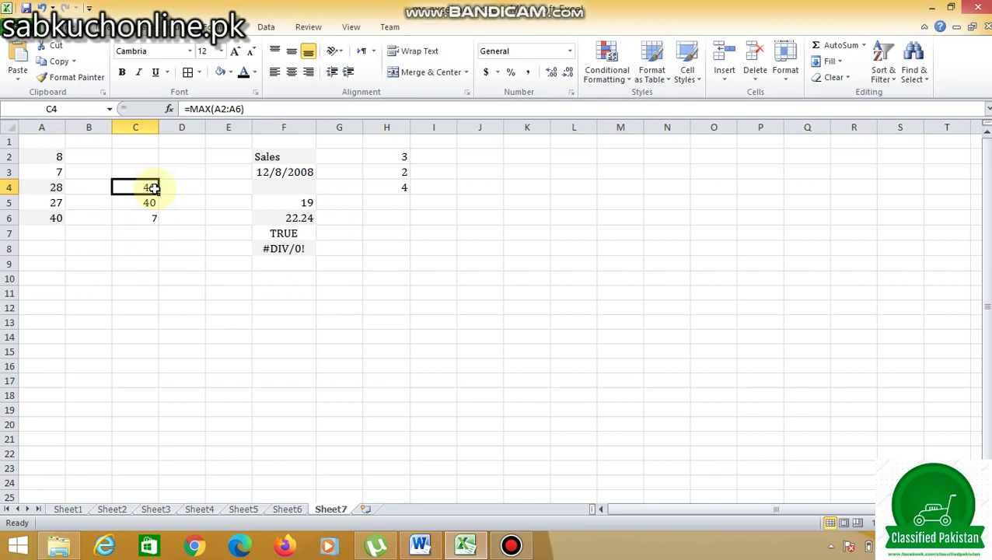
{"action": "left_click", "coordinate": [154, 219]}
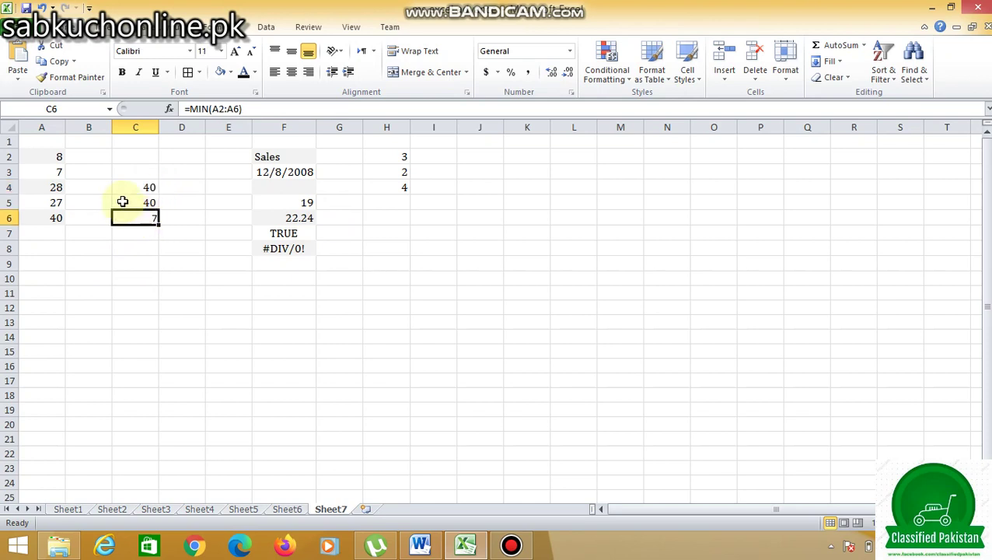
{"action": "left_click", "coordinate": [132, 199]}
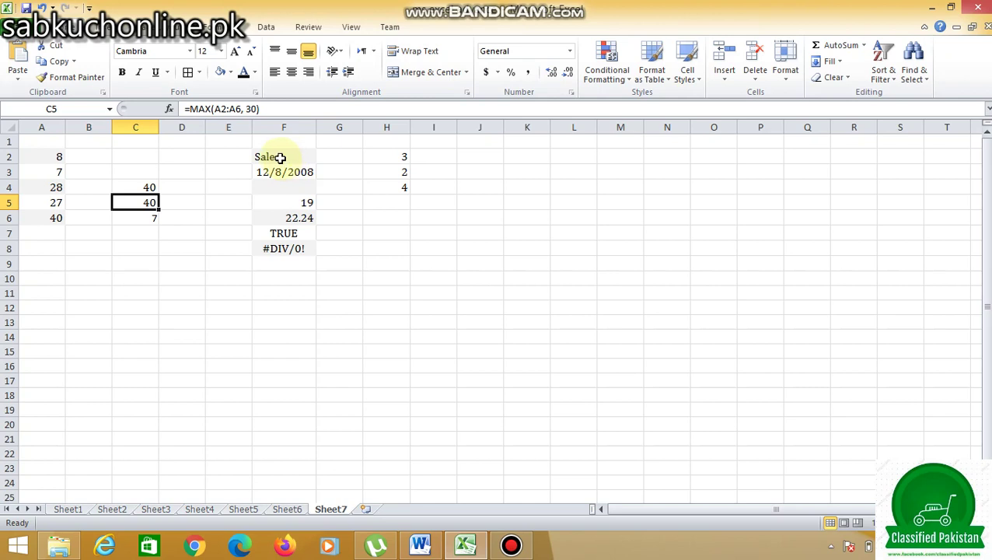
{"action": "left_click", "coordinate": [398, 156]}
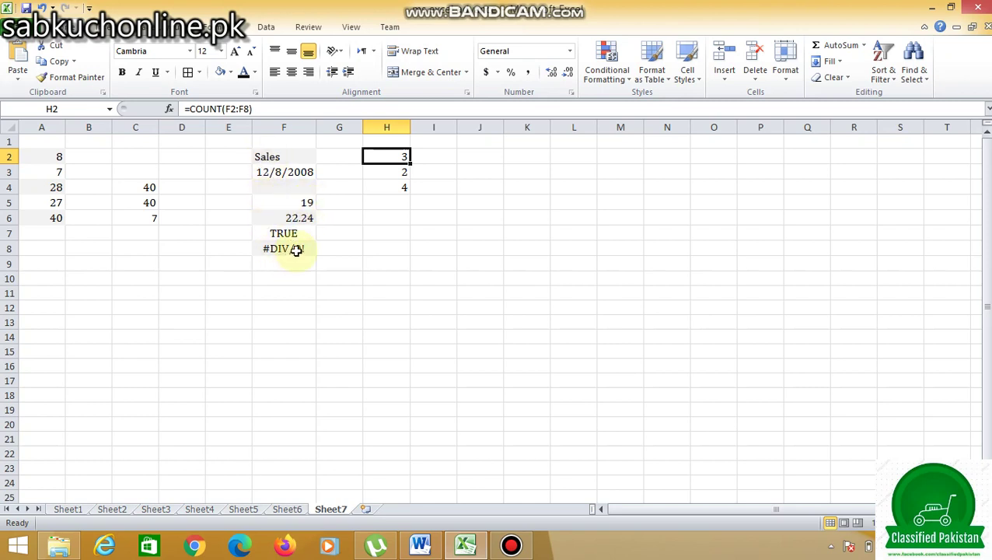
{"action": "left_click", "coordinate": [401, 173]}
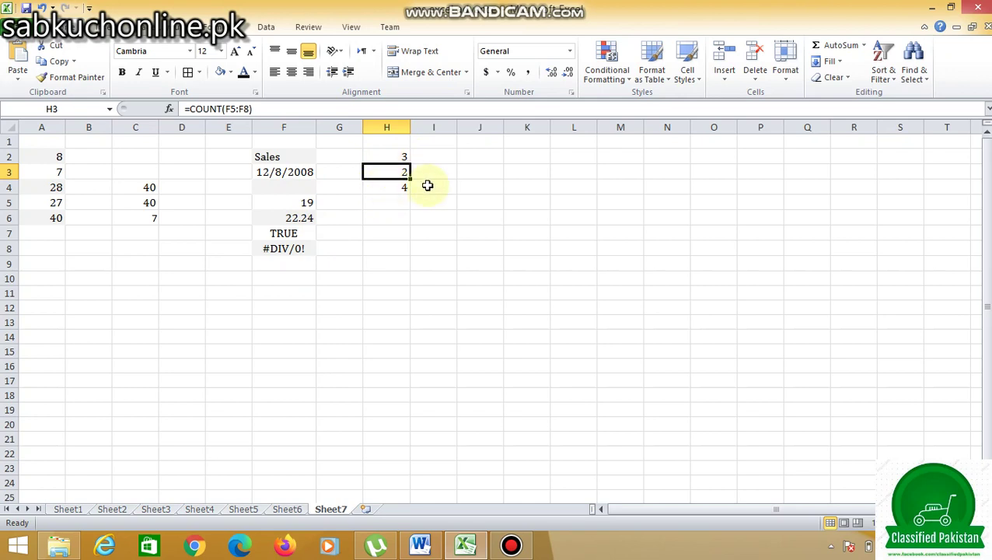
{"action": "left_click", "coordinate": [389, 190]}
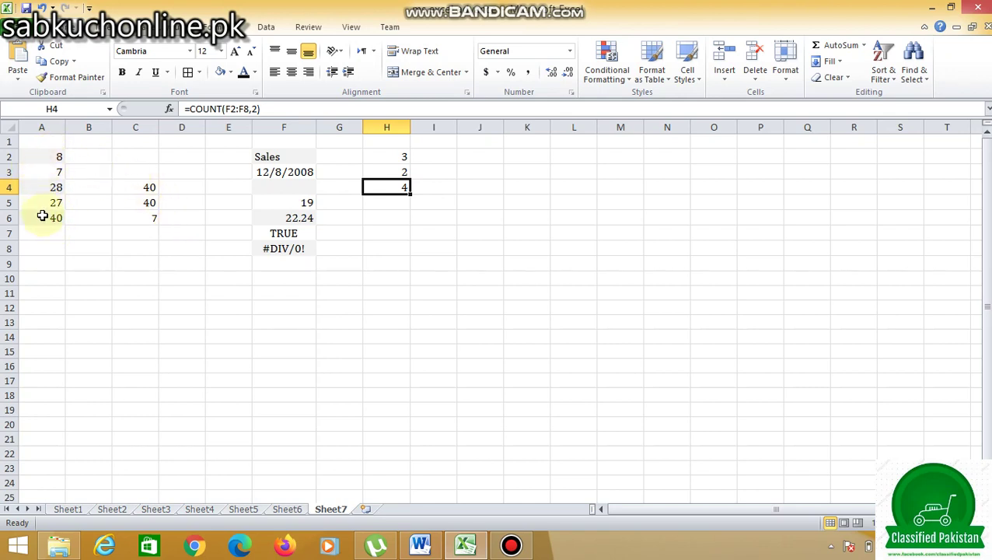
{"action": "left_click", "coordinate": [148, 187]}
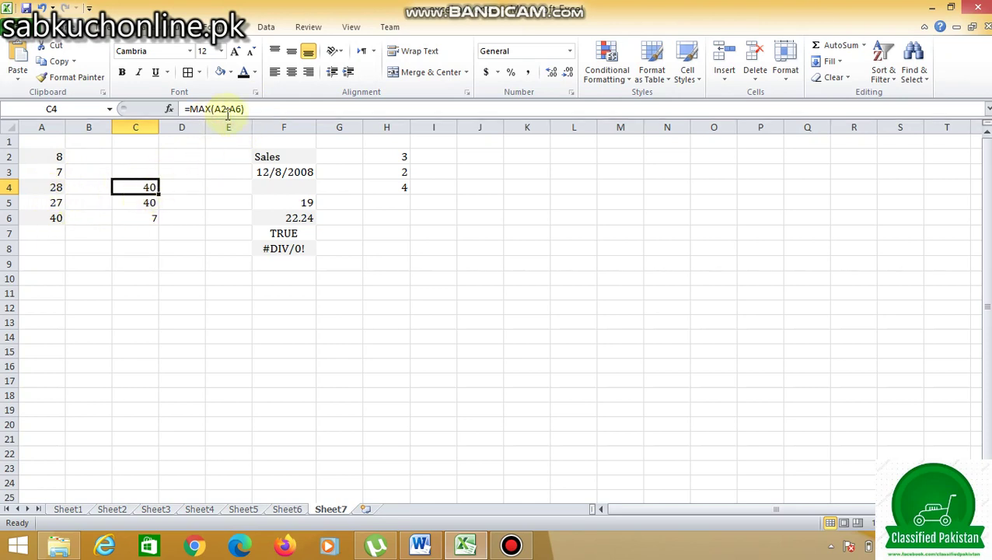
{"action": "left_click", "coordinate": [149, 207]}
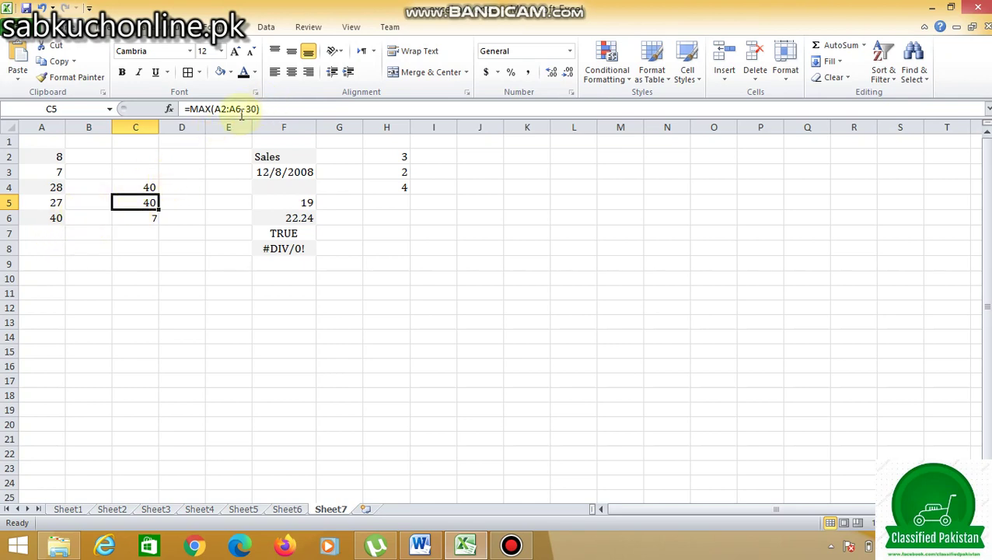
{"action": "left_click", "coordinate": [140, 219]}
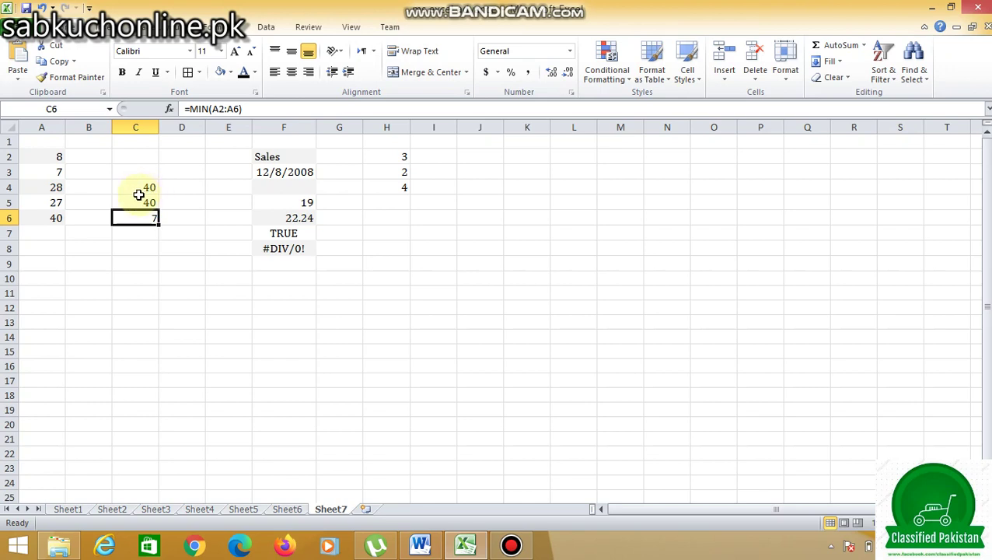
{"action": "left_click", "coordinate": [143, 192]}
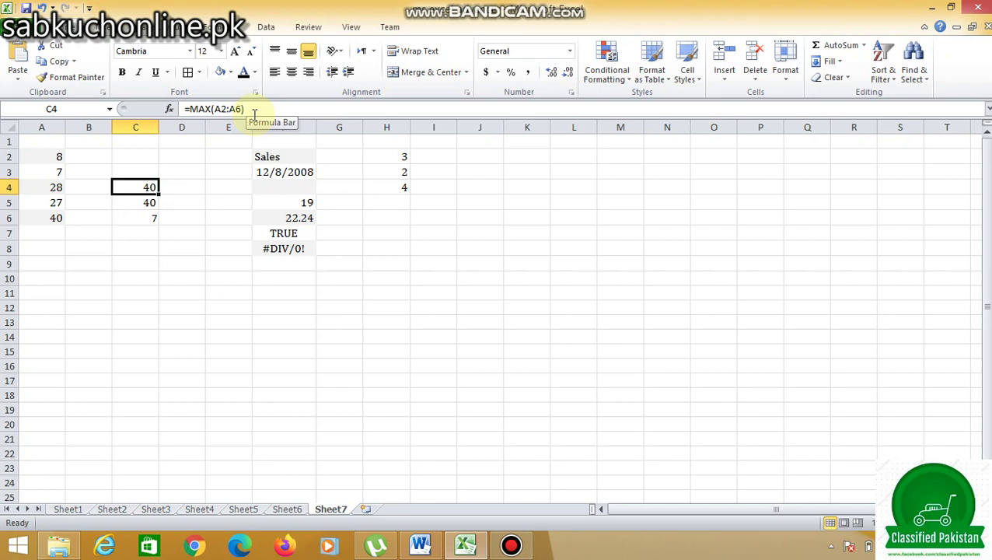
{"action": "left_click", "coordinate": [130, 201]}
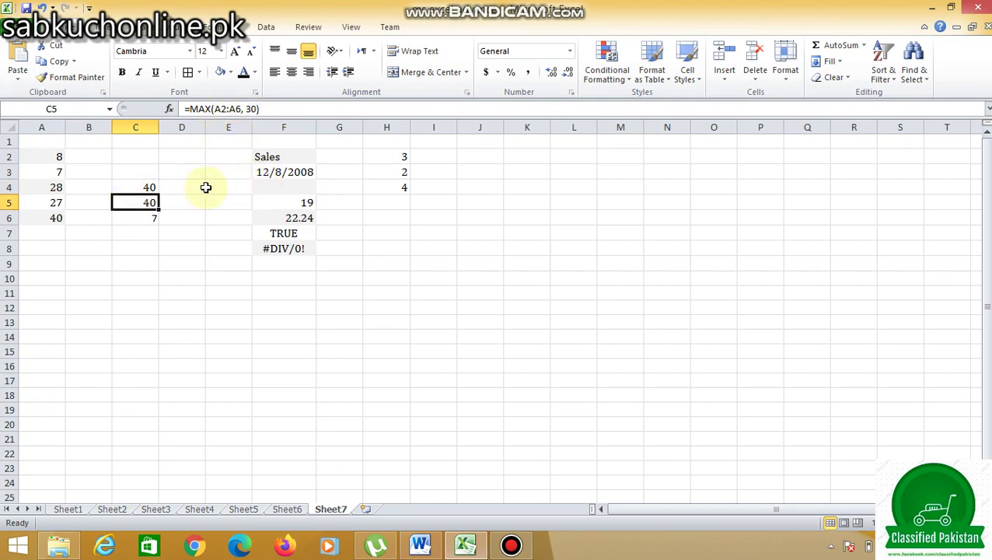
{"action": "left_click", "coordinate": [143, 219]}
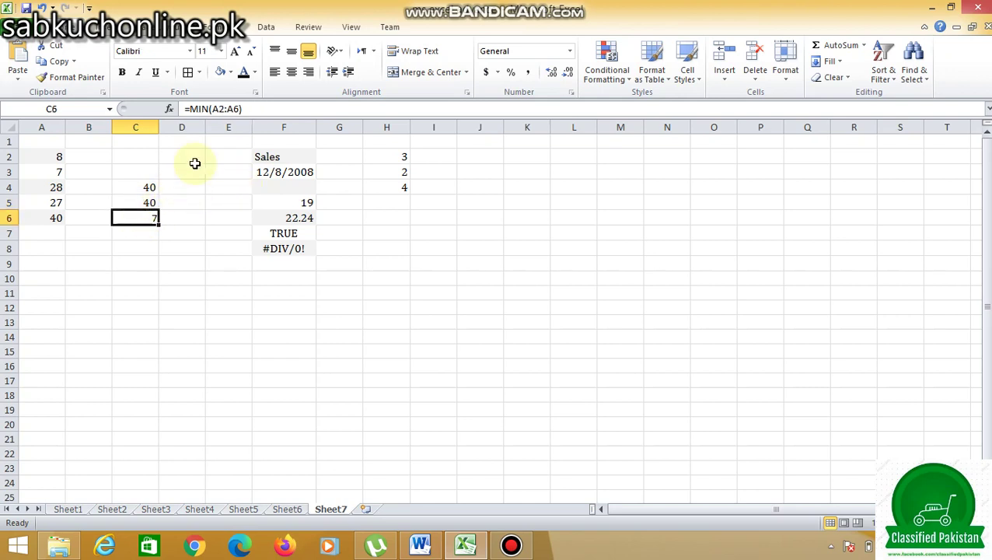
{"action": "left_click", "coordinate": [393, 157]}
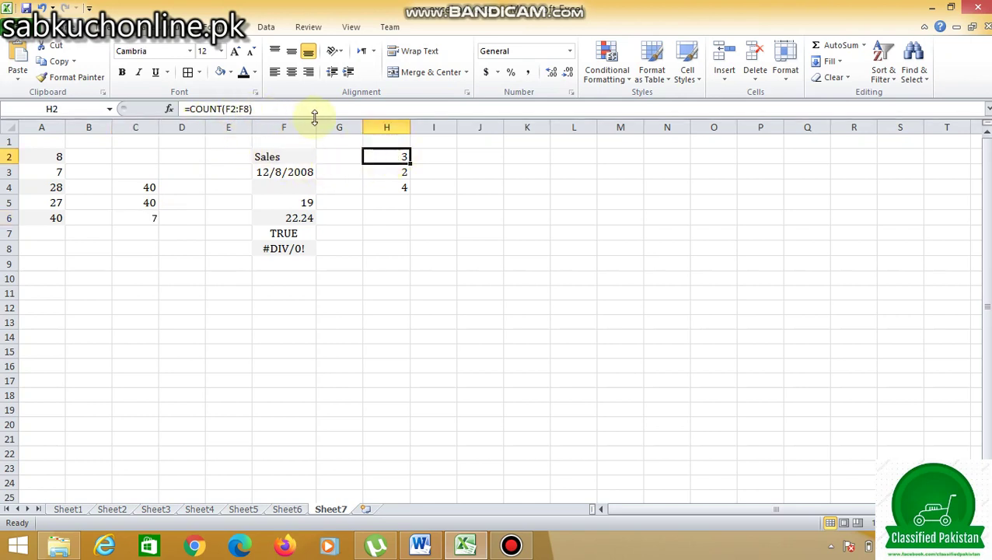
{"action": "left_click", "coordinate": [397, 170]}
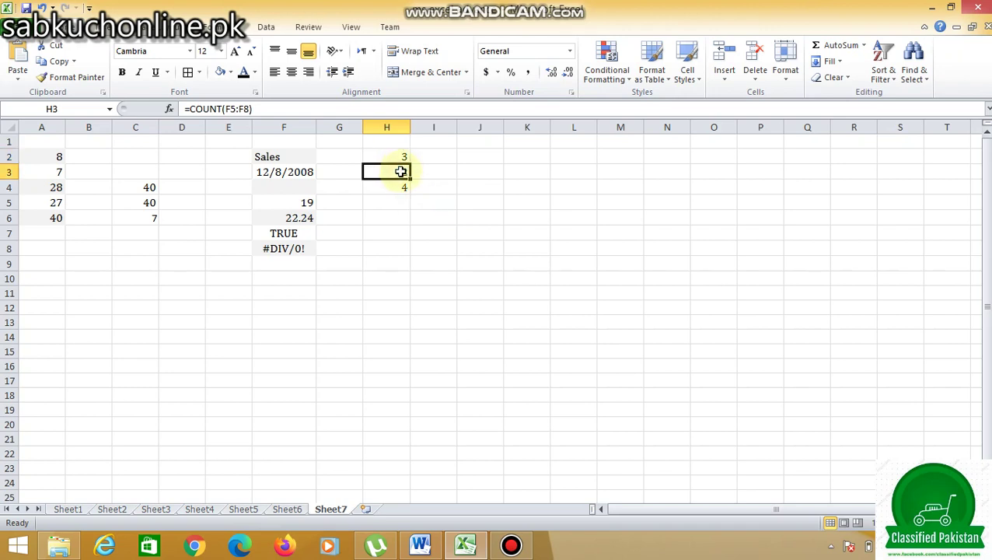
{"action": "left_click", "coordinate": [384, 190]}
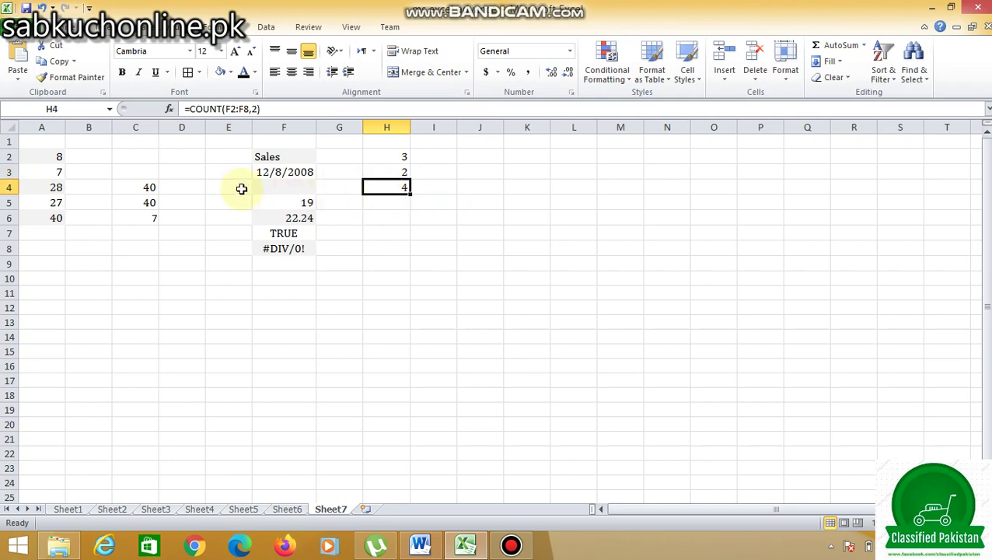
{"action": "left_click", "coordinate": [143, 190]}
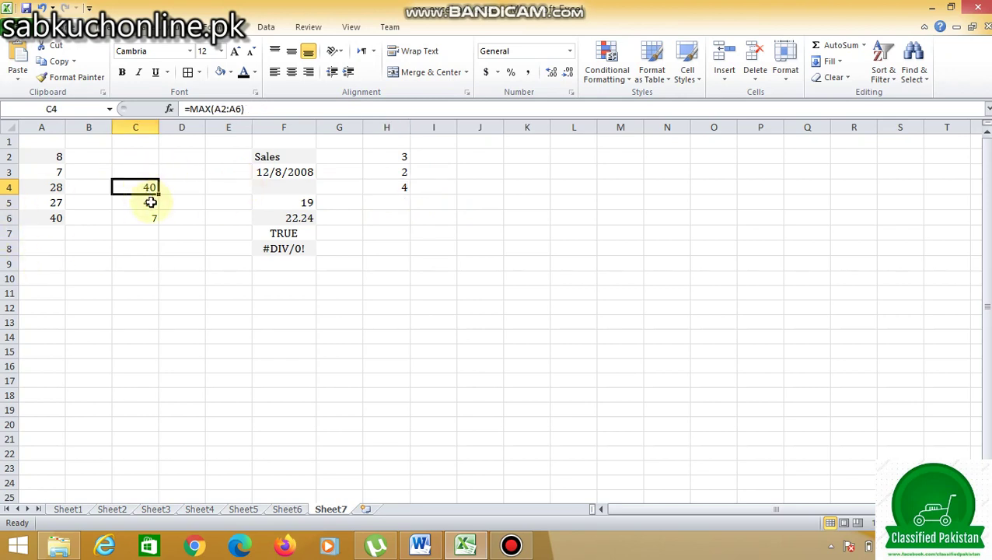
{"action": "left_click", "coordinate": [150, 203]}
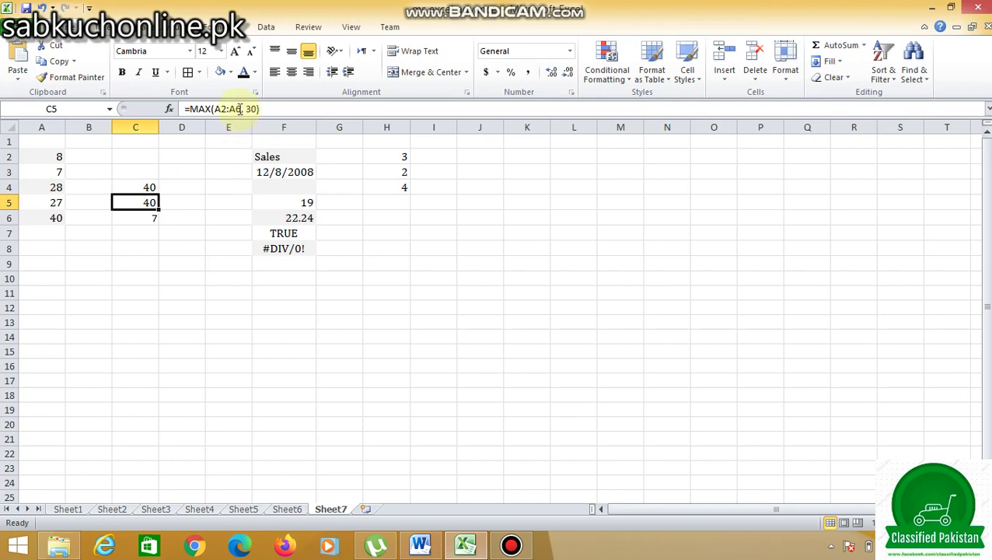
{"action": "left_click", "coordinate": [149, 219]}
{"action": "key", "text": "Delete"}
{"action": "key", "text": "Return"}
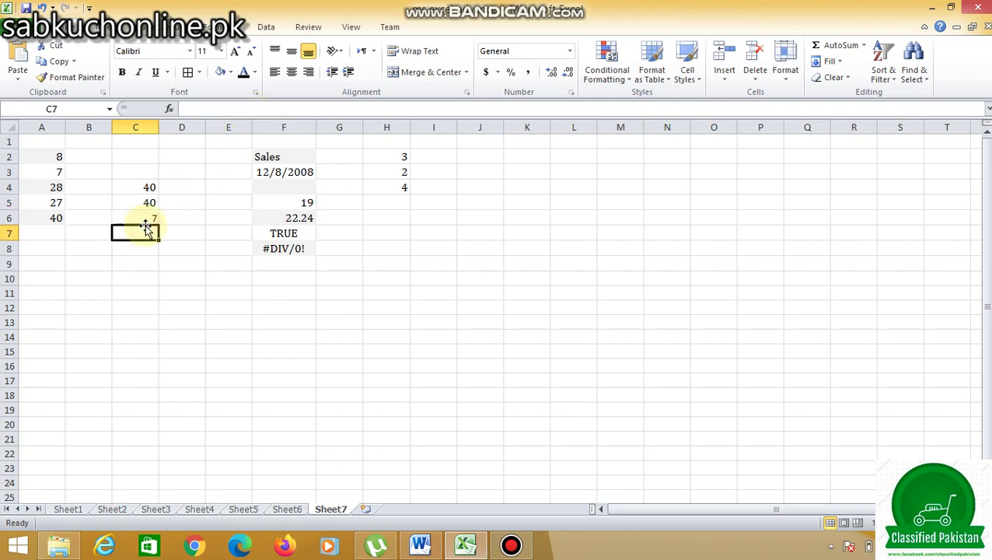
{"action": "left_click", "coordinate": [149, 219]}
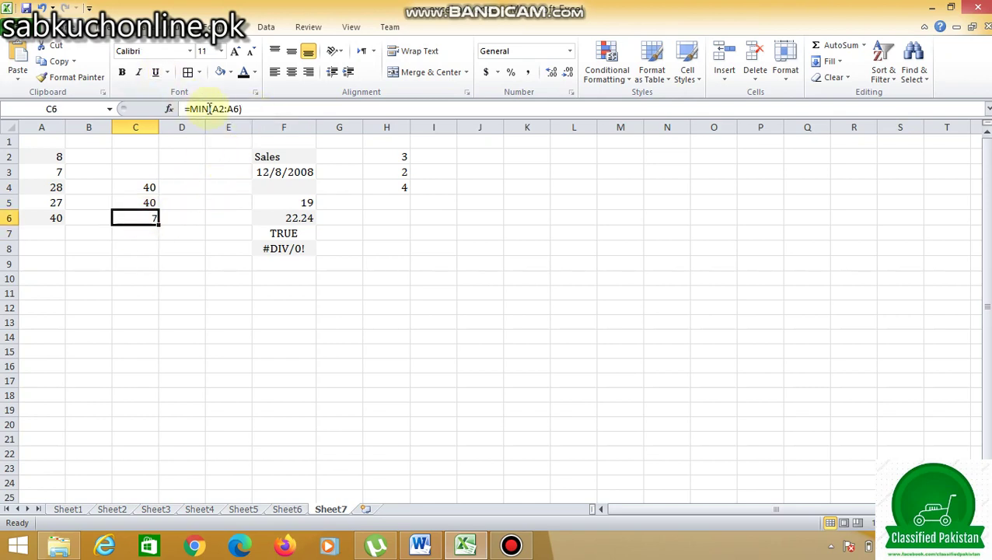
{"action": "left_click", "coordinate": [393, 154]}
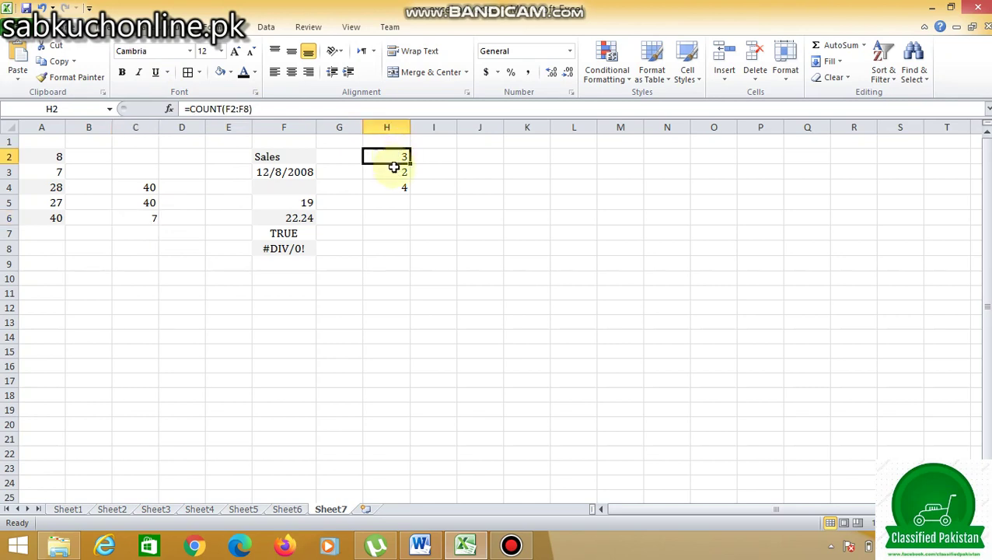
{"action": "left_click", "coordinate": [394, 171]}
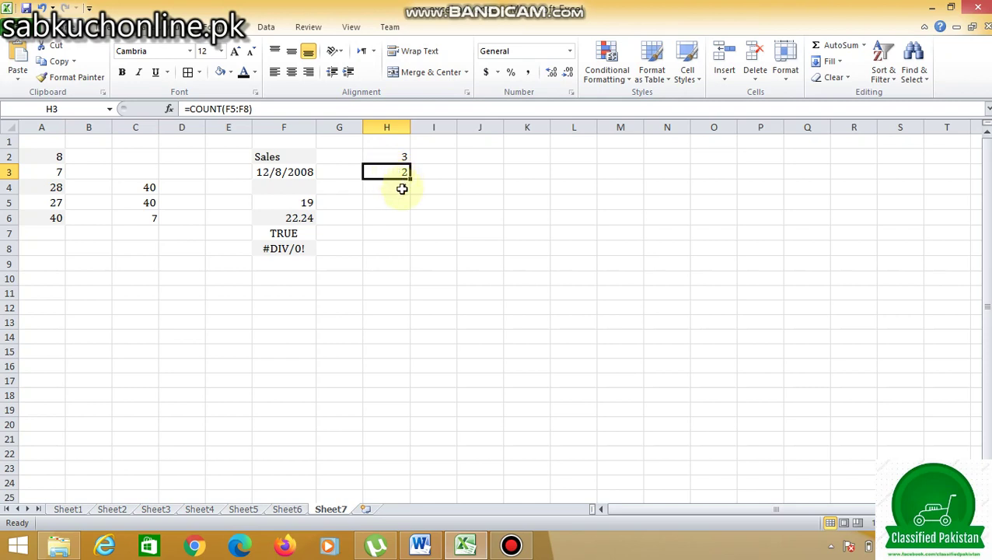
{"action": "left_click", "coordinate": [402, 188]}
{"action": "type", "text": "=COUNT(F2:F8,2)"}
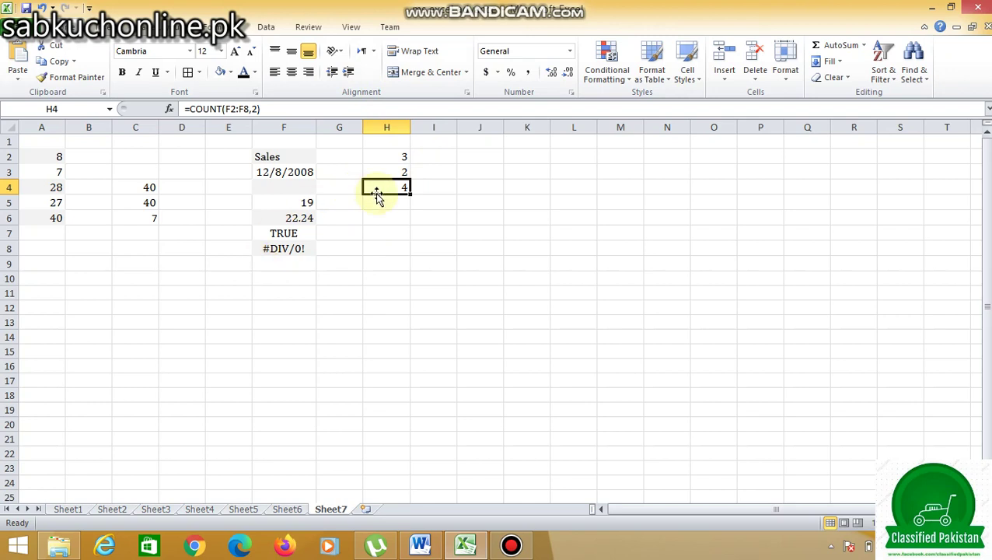
{"action": "left_click", "coordinate": [136, 187]}
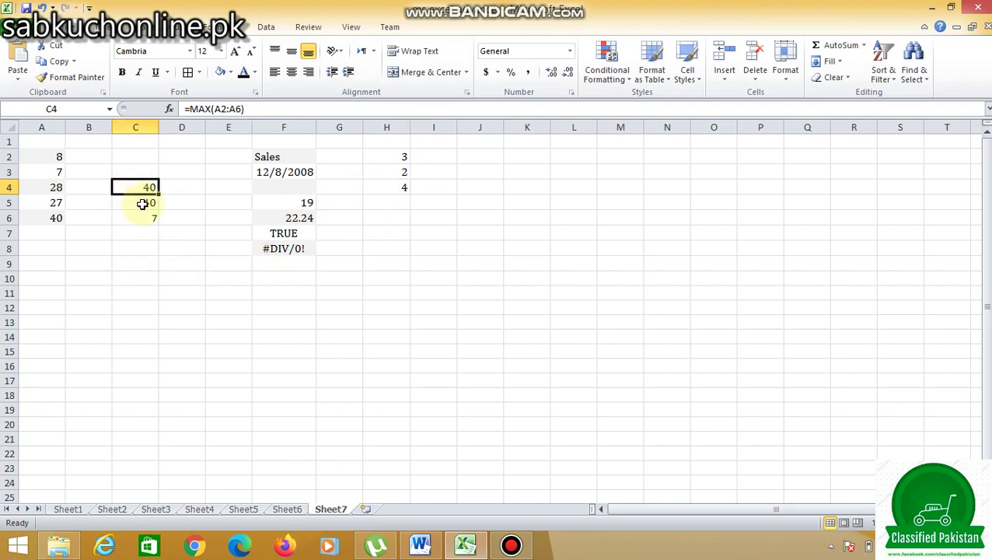
{"action": "left_click", "coordinate": [141, 202]}
{"action": "left_click", "coordinate": [148, 216]}
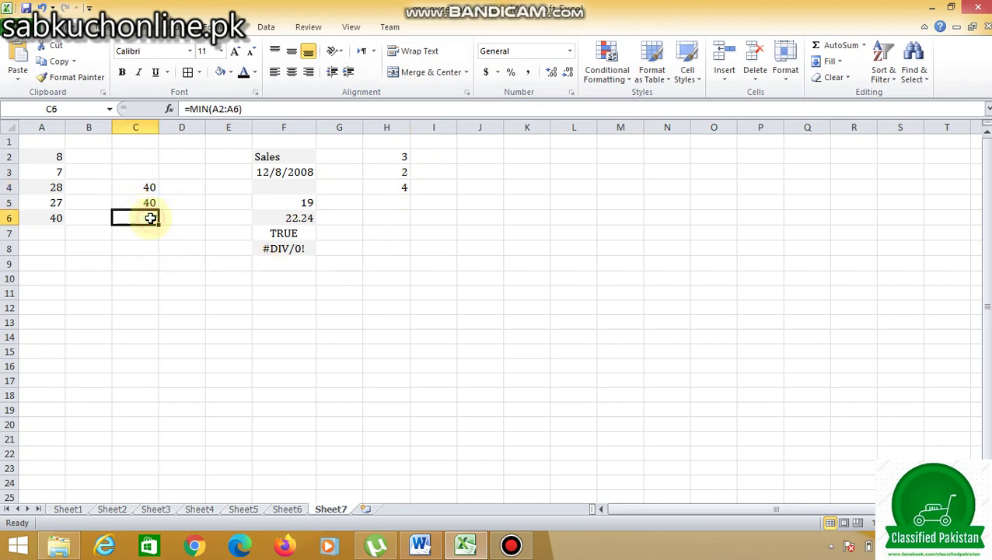
{"action": "left_click", "coordinate": [397, 142]}
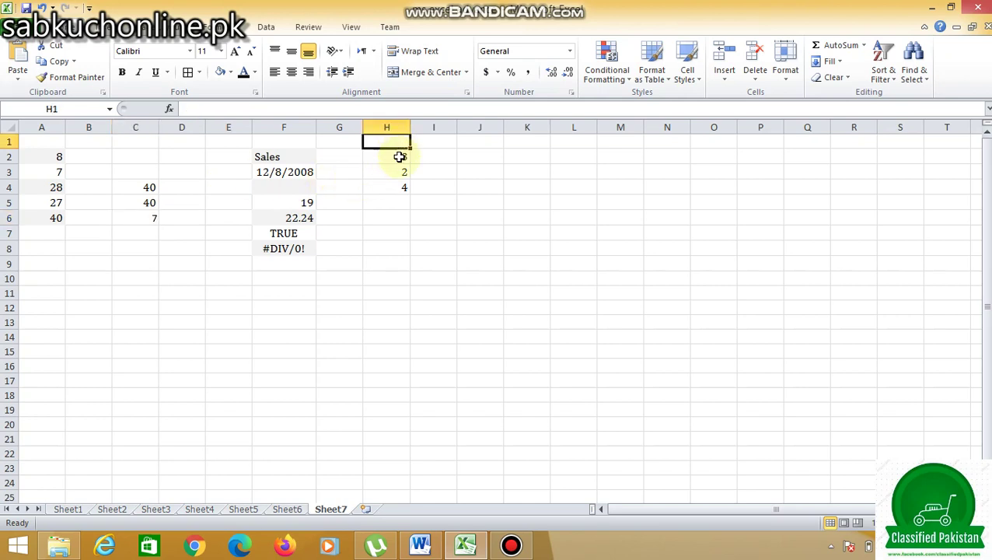
{"action": "left_click", "coordinate": [397, 155]}
{"action": "left_click", "coordinate": [386, 173]}
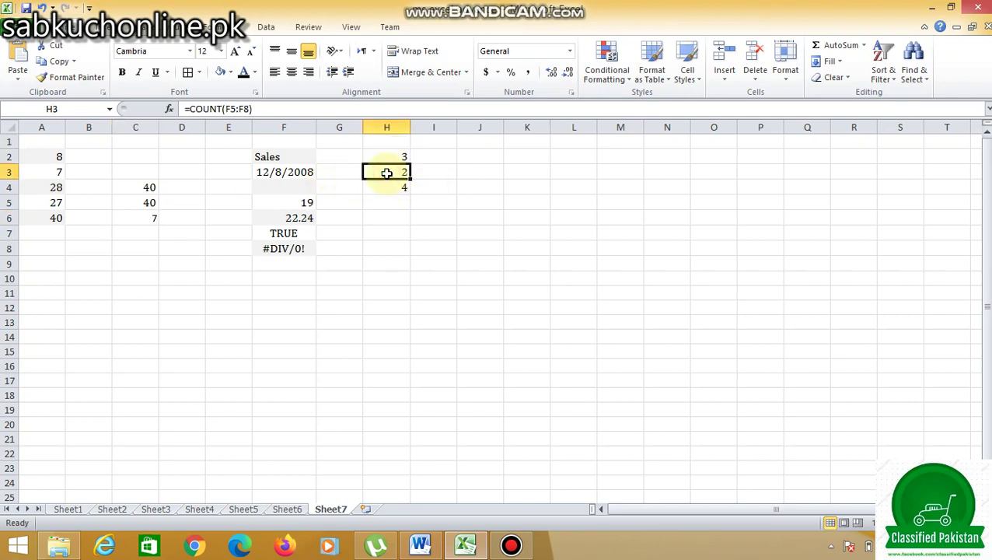